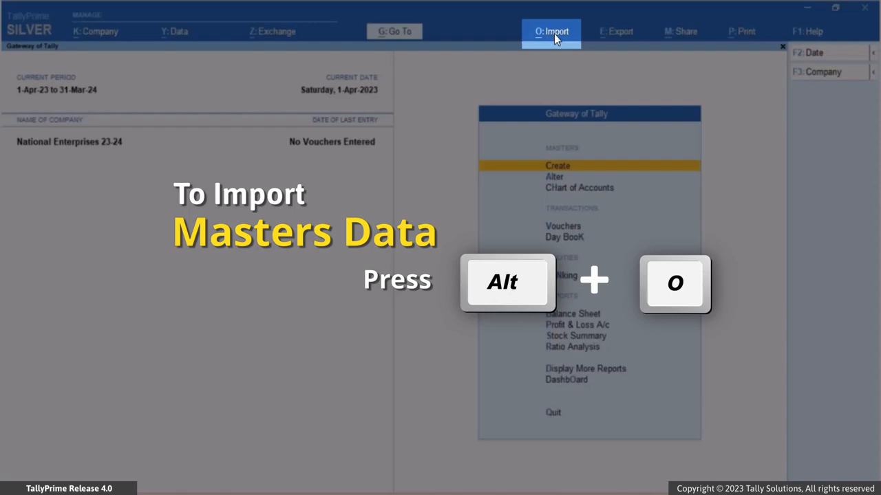
Step: Open the sample Excel file export for masters from the import management options
{"action": "left_click", "coordinate": [554, 33]}
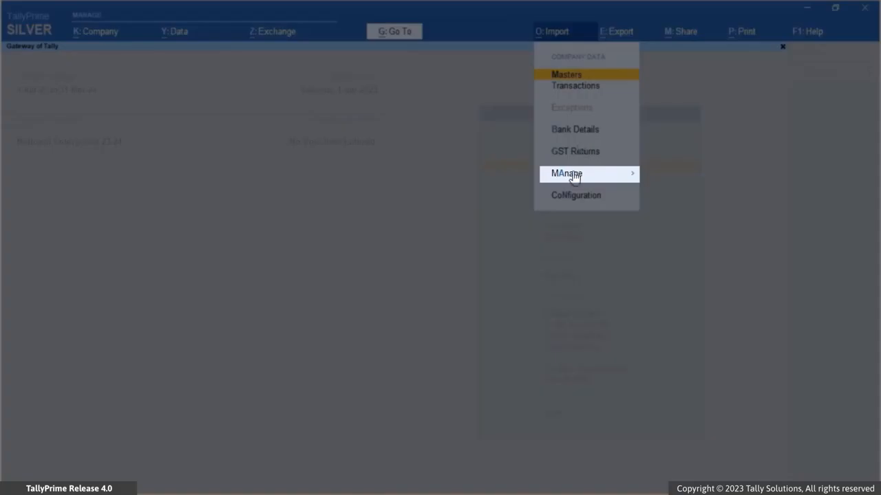
{"action": "mouse_move", "coordinate": [627, 170]}
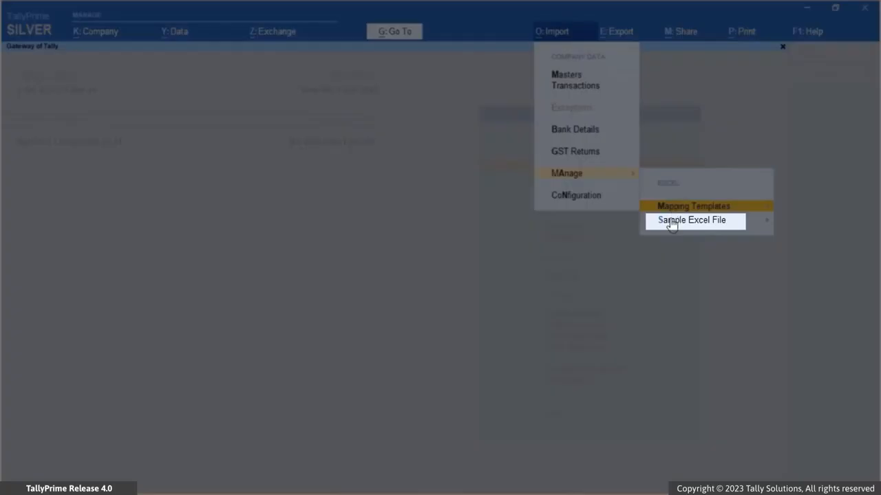
{"action": "left_click", "coordinate": [672, 220]}
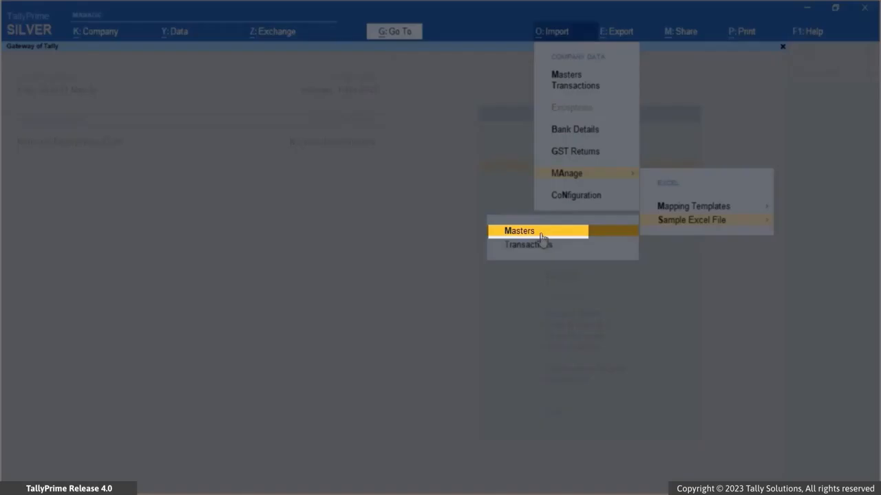
{"action": "left_click", "coordinate": [542, 236]}
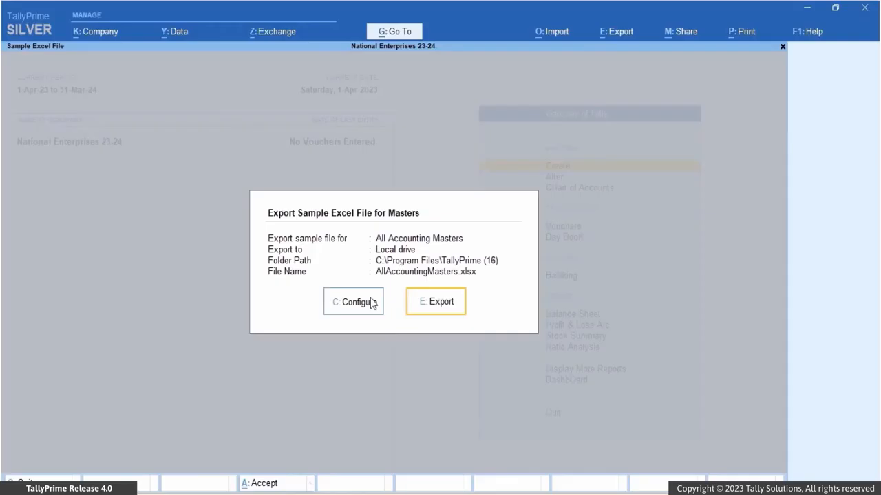
Step: Configure the sample file export for the Ledger master and export it as an Excel workbook
{"action": "left_click", "coordinate": [371, 304]}
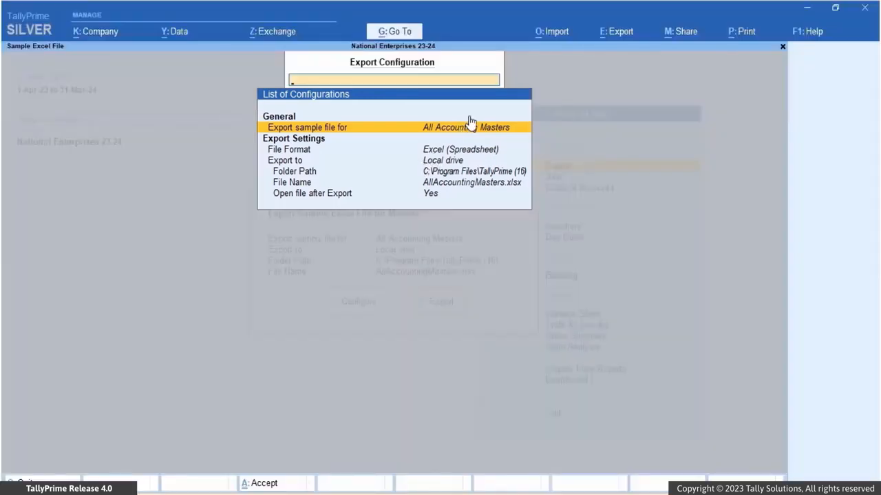
{"action": "left_click", "coordinate": [466, 128]}
{"action": "type", "text": "Ledg"}
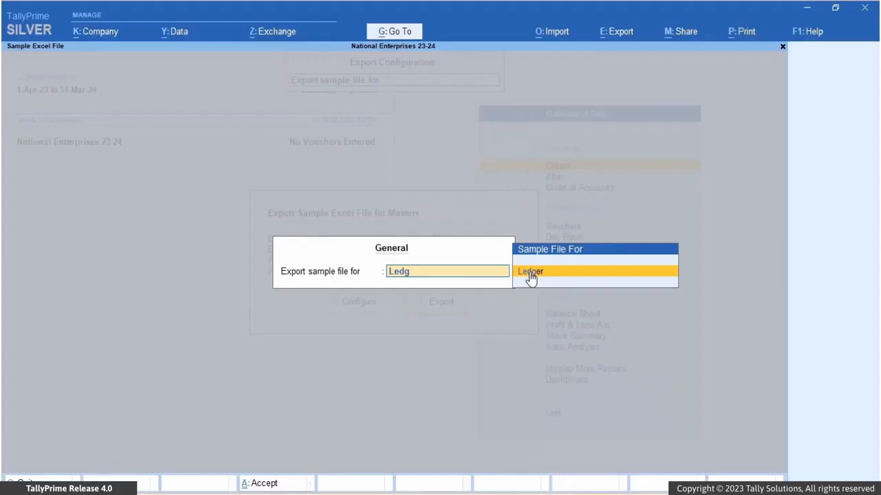
{"action": "left_click", "coordinate": [530, 273]}
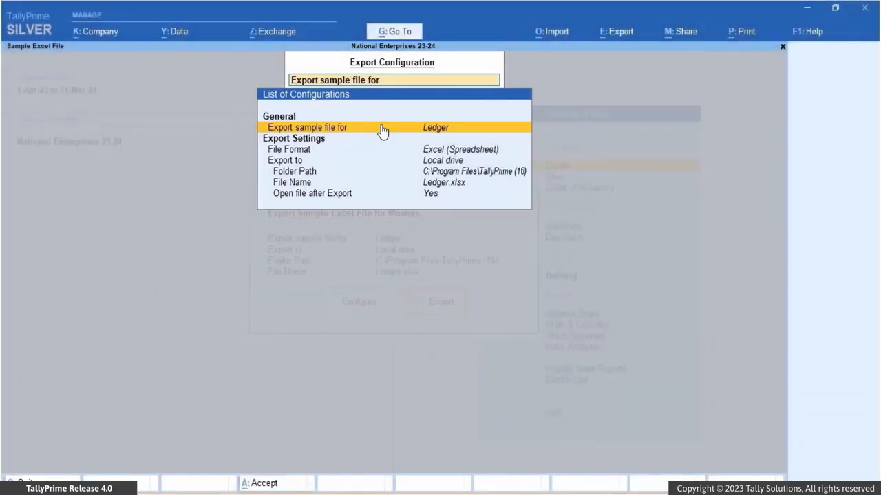
{"action": "key", "text": "Escape"}
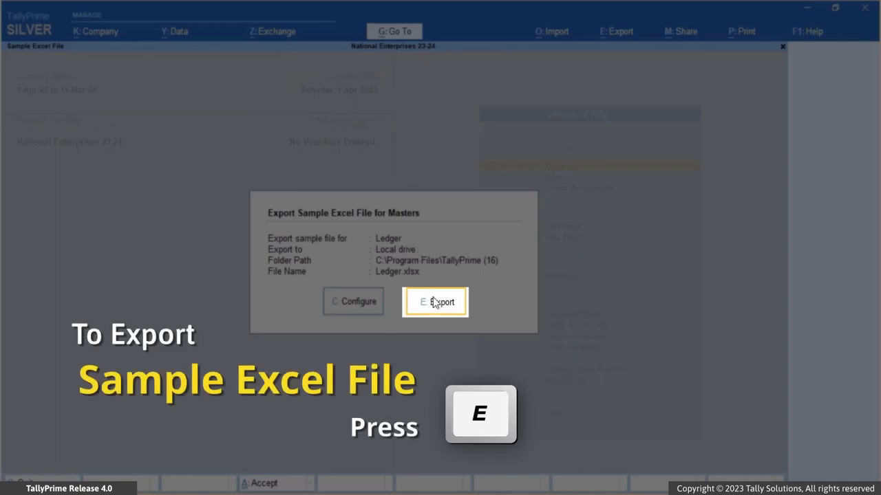
{"action": "key", "text": "e"}
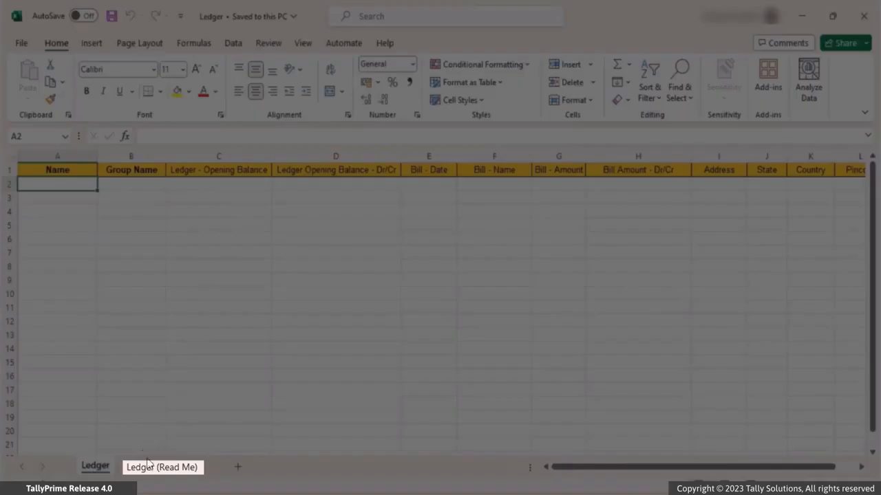
Step: Review the exported workbook's Ledger (Read Me) and Ledger worksheets, and open the LedgerQ1 workbook from the Export&ImportFiles folder
{"action": "left_click", "coordinate": [149, 468]}
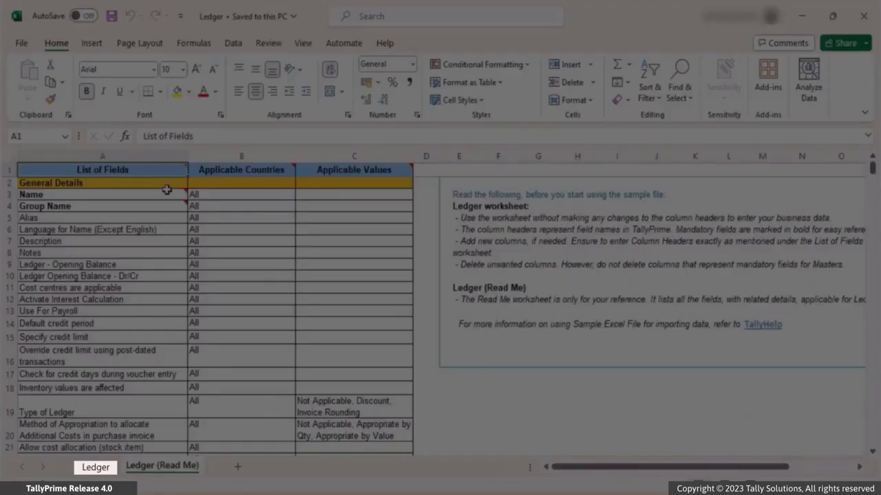
{"action": "left_click", "coordinate": [100, 469]}
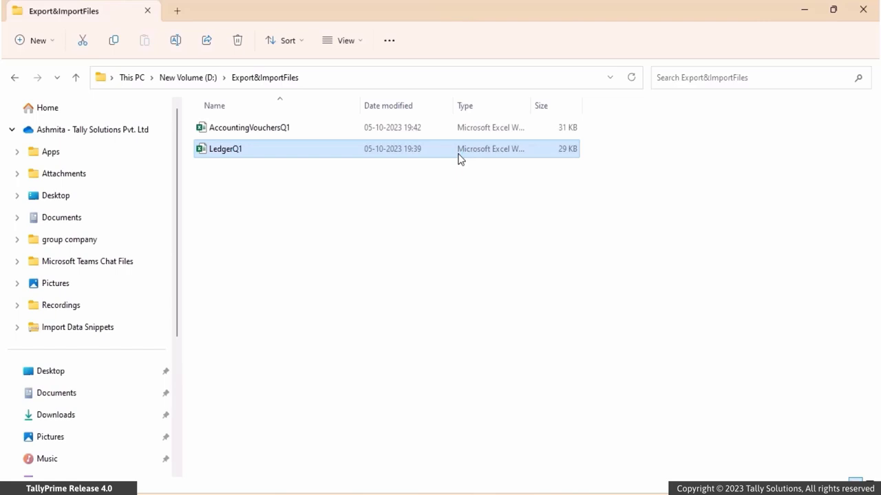
{"action": "double_click", "coordinate": [461, 158]}
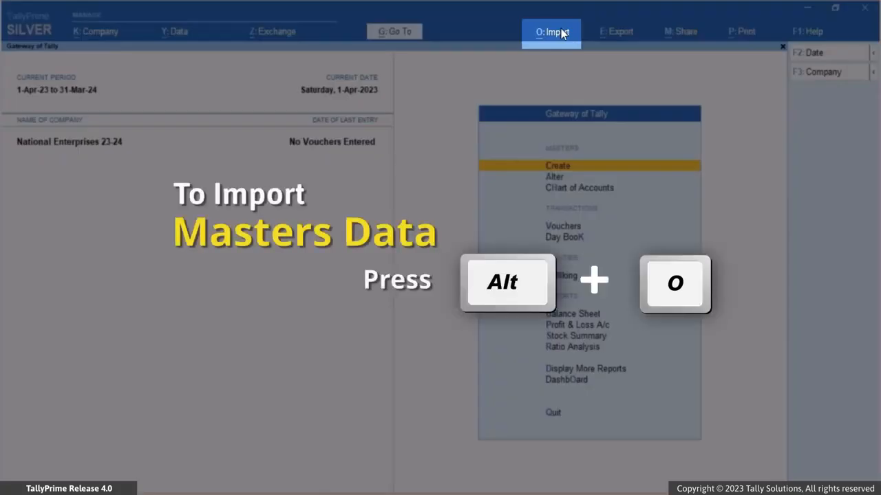
Step: Start a masters import in TallyPrime with the Excel (Spreadsheet) format and LedgerQ1.xlsx as the file to import
{"action": "left_click", "coordinate": [561, 33]}
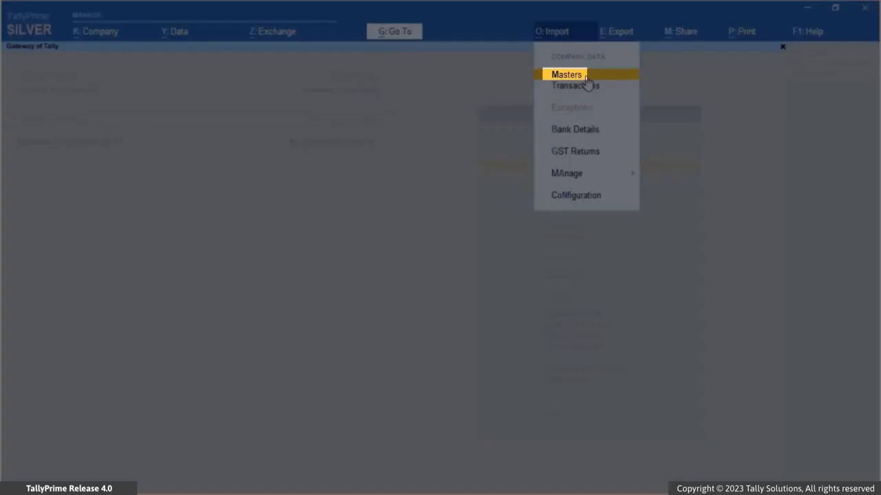
{"action": "left_click", "coordinate": [586, 78]}
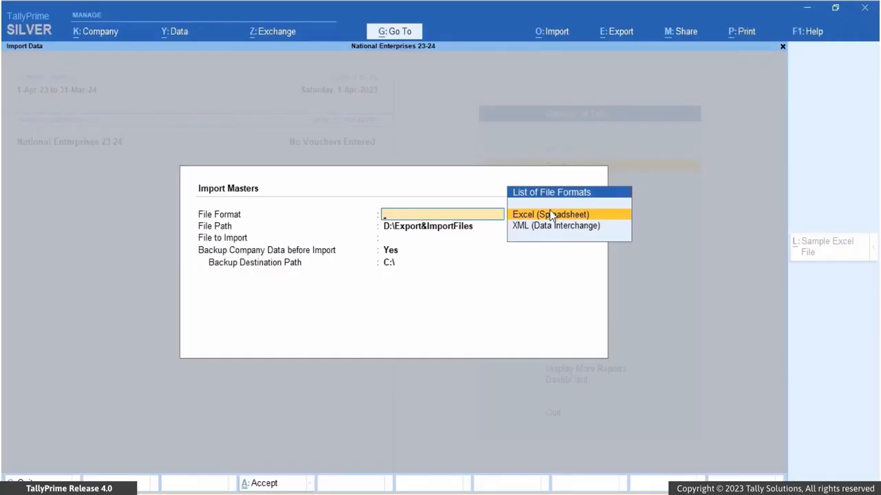
{"action": "left_click", "coordinate": [550, 216]}
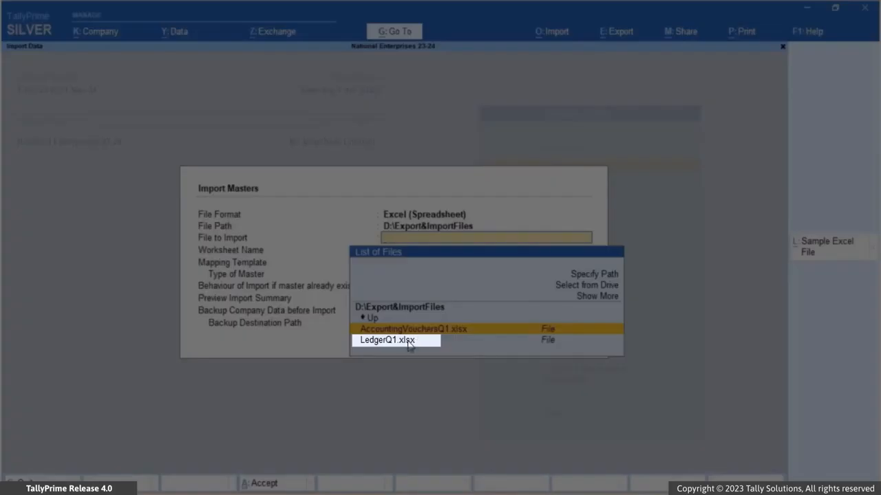
{"action": "left_click", "coordinate": [408, 343]}
{"action": "key", "text": "Return"}
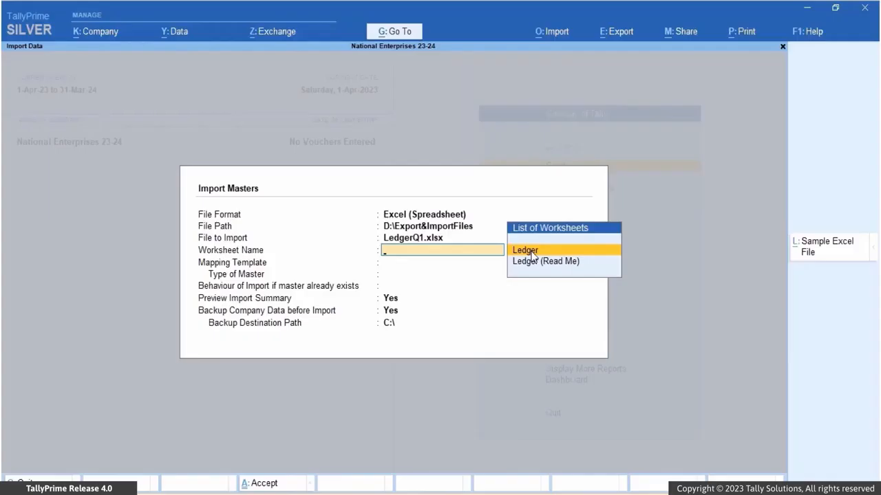
Step: Set the import's worksheet to Ledger, the mapping template to Default Template and the type of master to Ledger
{"action": "left_click", "coordinate": [533, 253]}
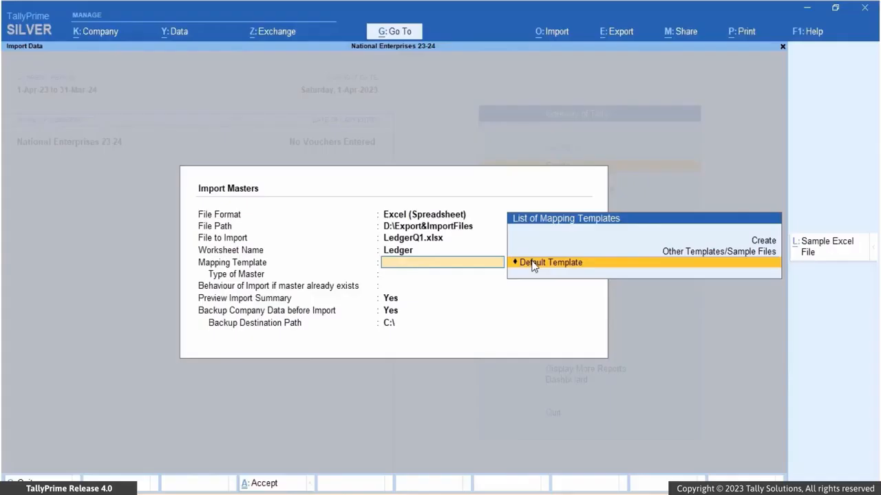
{"action": "left_click", "coordinate": [533, 265]}
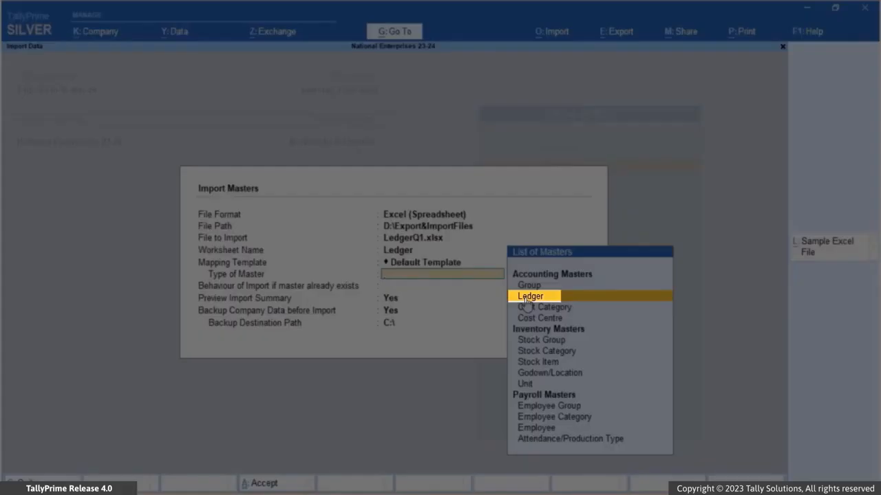
{"action": "left_click", "coordinate": [526, 300]}
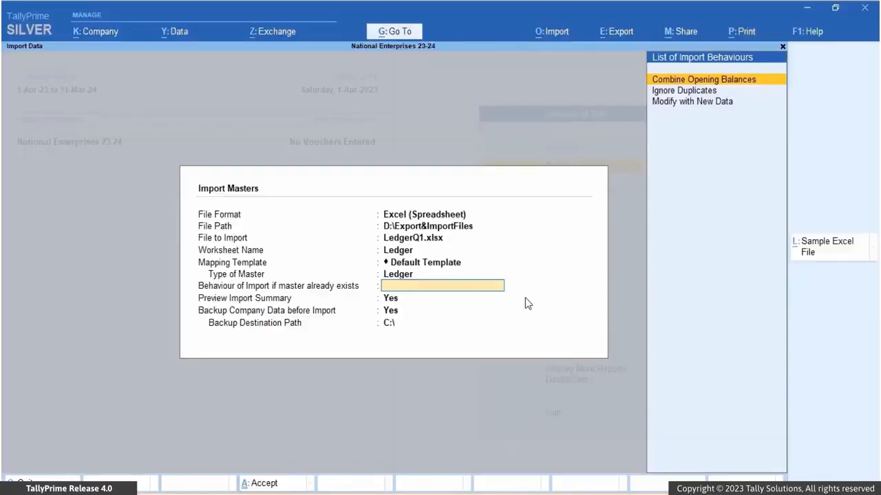
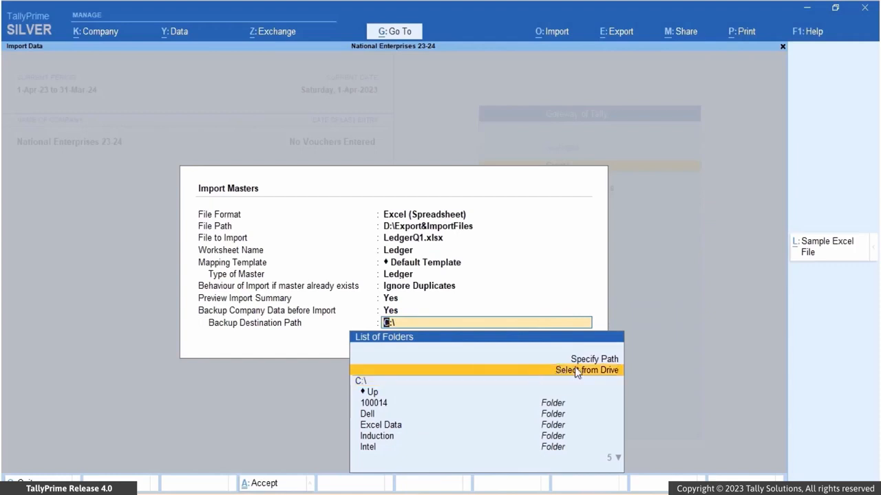
Step: Set the backup destination path to D:\ and import the ledger masters from the import summary preview
{"action": "left_click", "coordinate": [576, 371]}
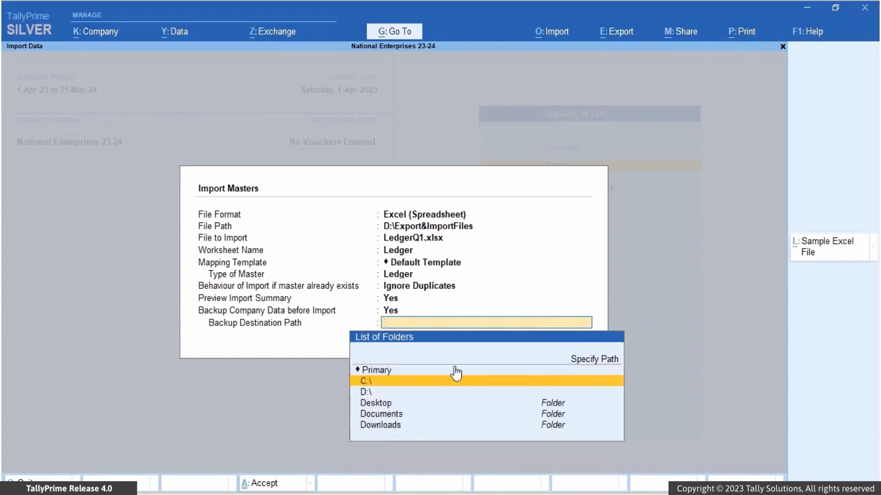
{"action": "left_click", "coordinate": [400, 392]}
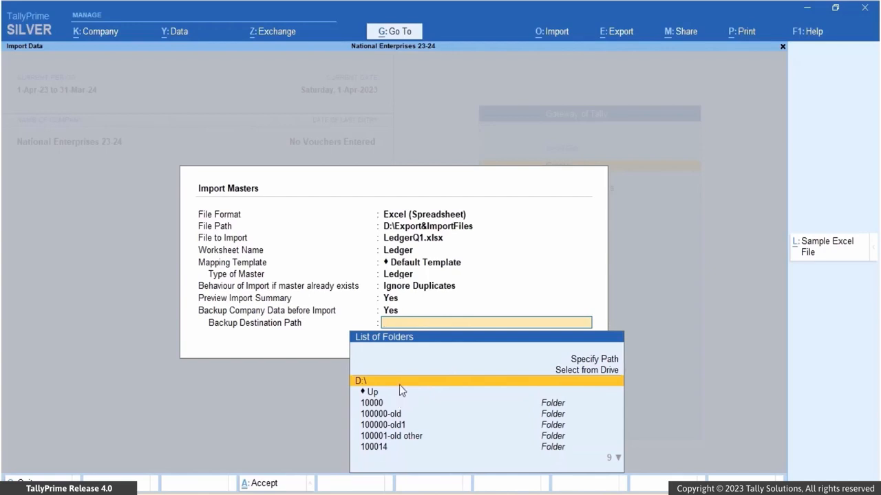
{"action": "left_click", "coordinate": [399, 385]}
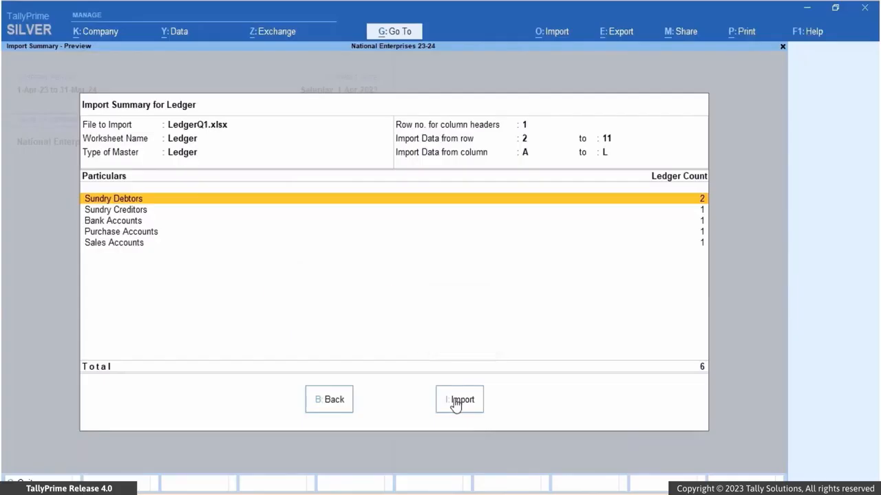
{"action": "left_click", "coordinate": [459, 401]}
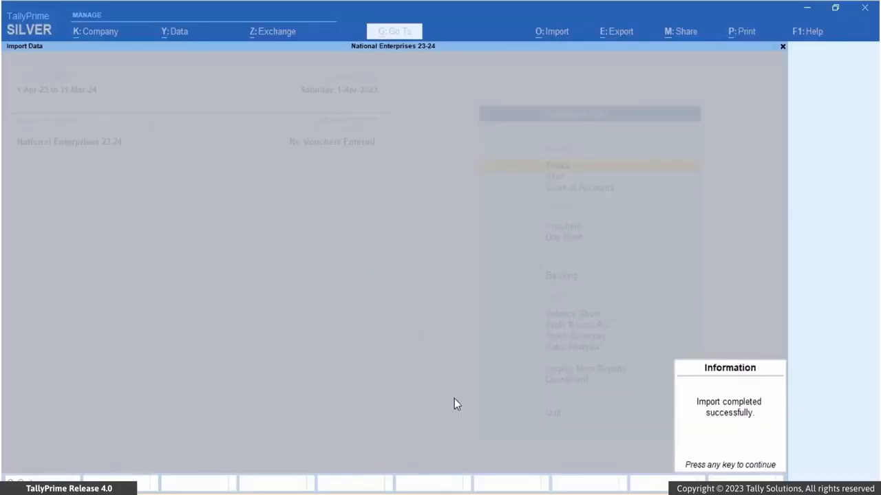
{"action": "key", "text": "Return"}
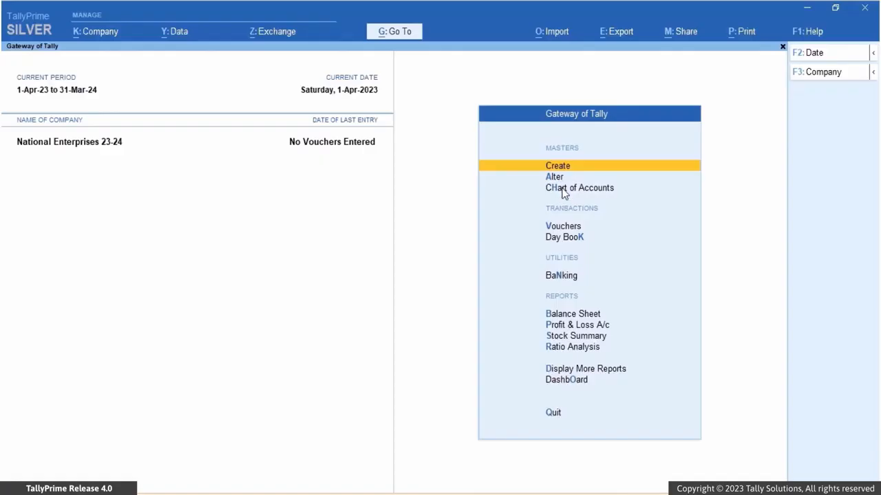
Step: Open the Chart of Accounts list of ledgers and view the ABC Company Limited ledger under Sundry Debtors
{"action": "left_click", "coordinate": [564, 190]}
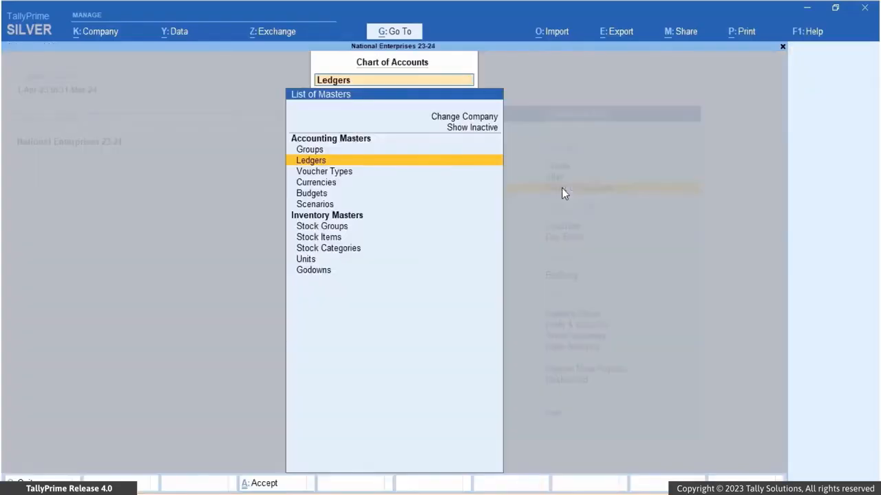
{"action": "left_click", "coordinate": [317, 163]}
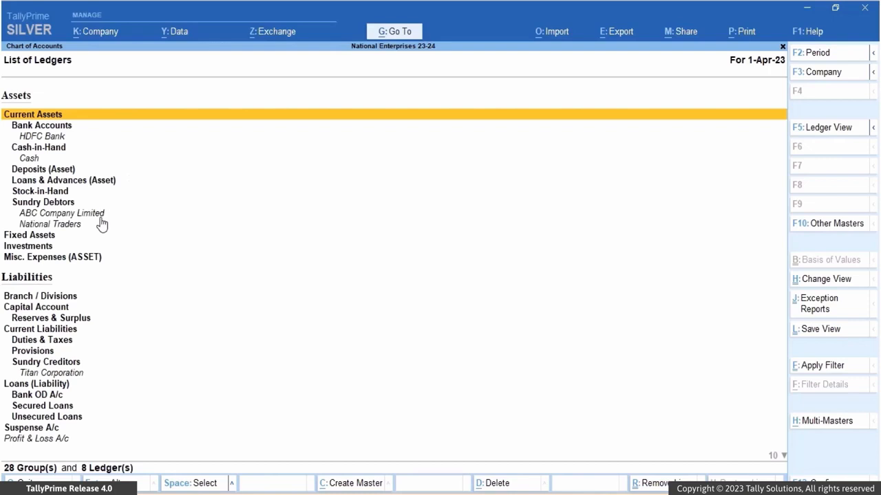
{"action": "left_click", "coordinate": [97, 219]}
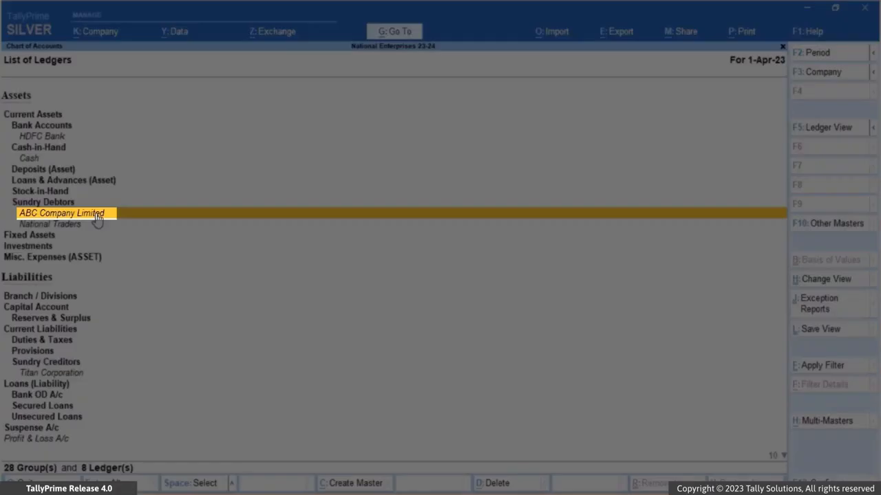
{"action": "left_click", "coordinate": [97, 215]}
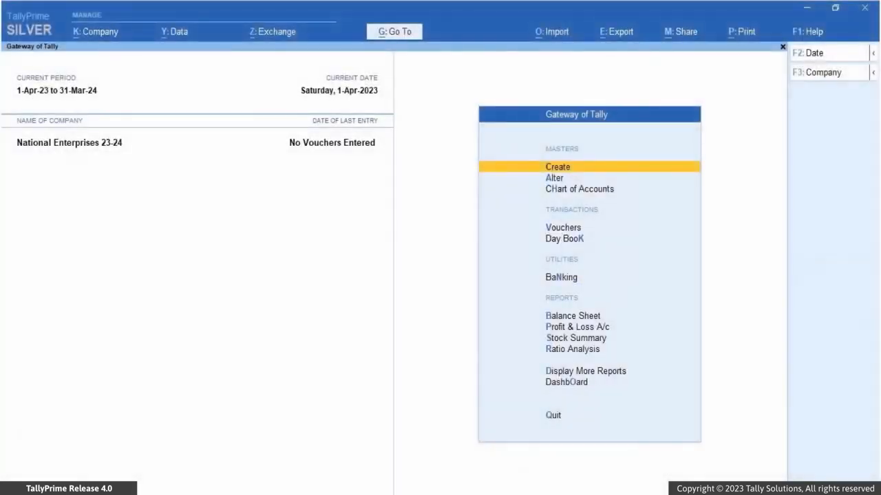
Step: Switch to the Export&ImportFiles folder in File Explorer and open the AccountingVouchersQ1 workbook for review
{"action": "mouse_move", "coordinate": [492, 494]}
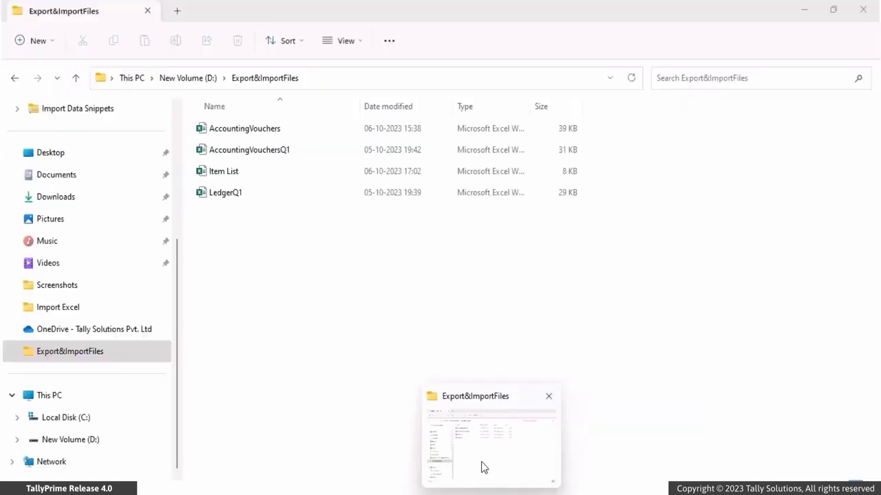
{"action": "left_click", "coordinate": [481, 462]}
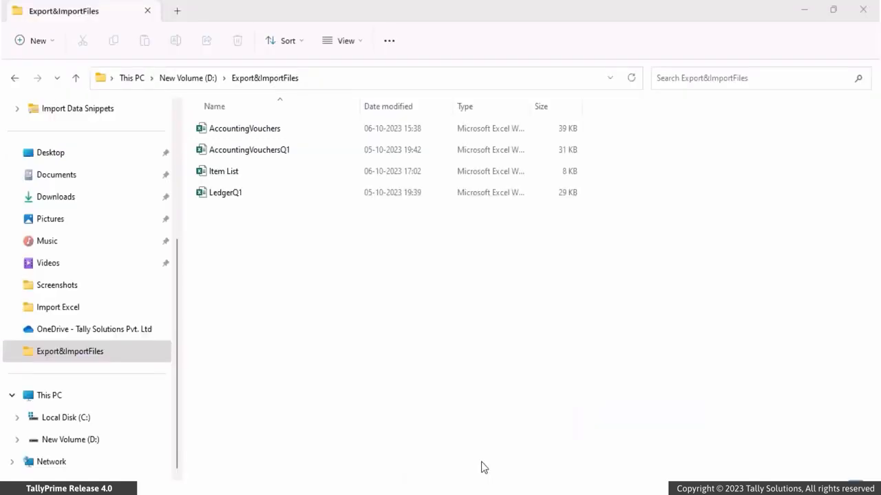
{"action": "left_click", "coordinate": [397, 149]}
{"action": "double_click", "coordinate": [397, 149]}
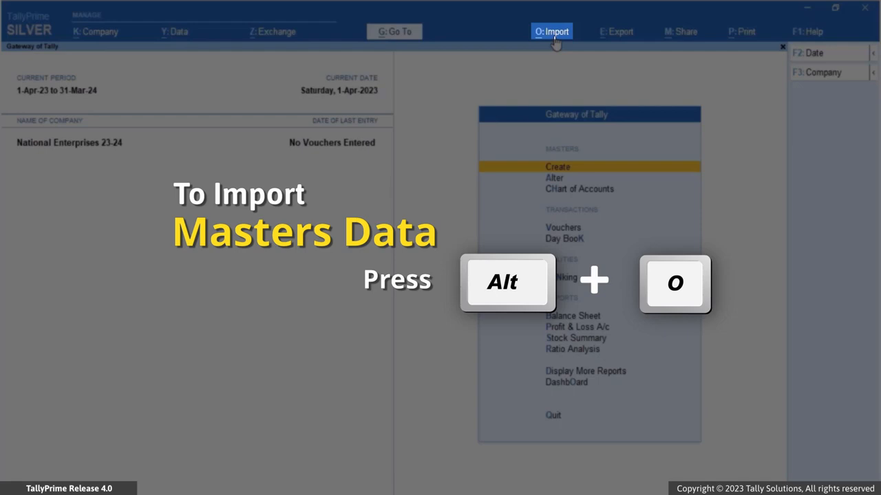
Step: Start a transactions import in TallyPrime with the Excel (Spreadsheet) format and AccountingVouchersQ1.xlsx as the file to import
{"action": "left_click", "coordinate": [554, 40]}
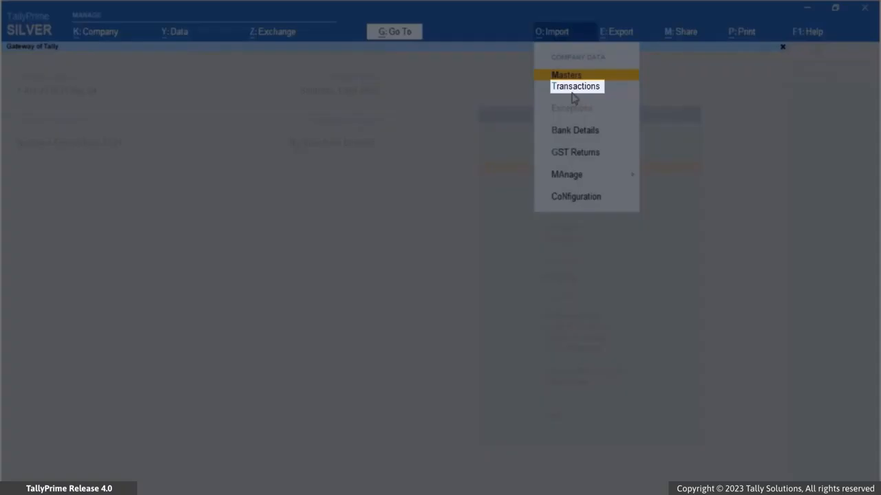
{"action": "left_click", "coordinate": [574, 96]}
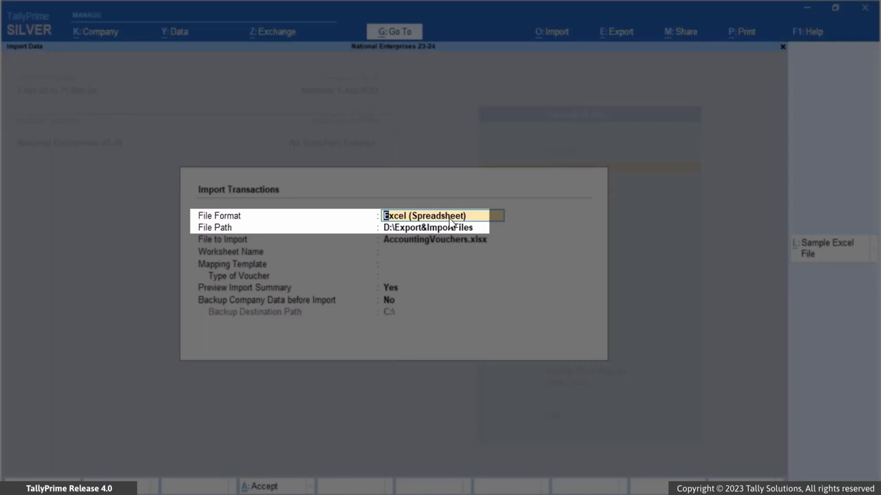
{"action": "key", "text": "Return"}
{"action": "key", "text": "Return"}
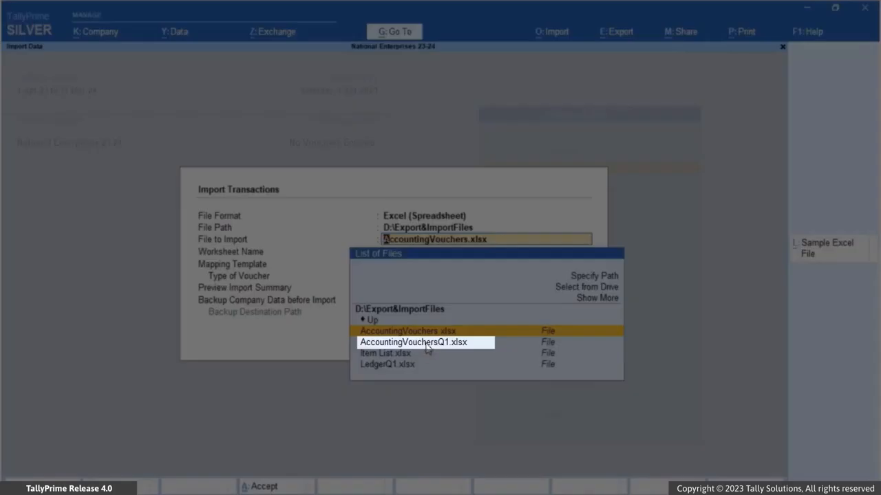
{"action": "left_click", "coordinate": [427, 343]}
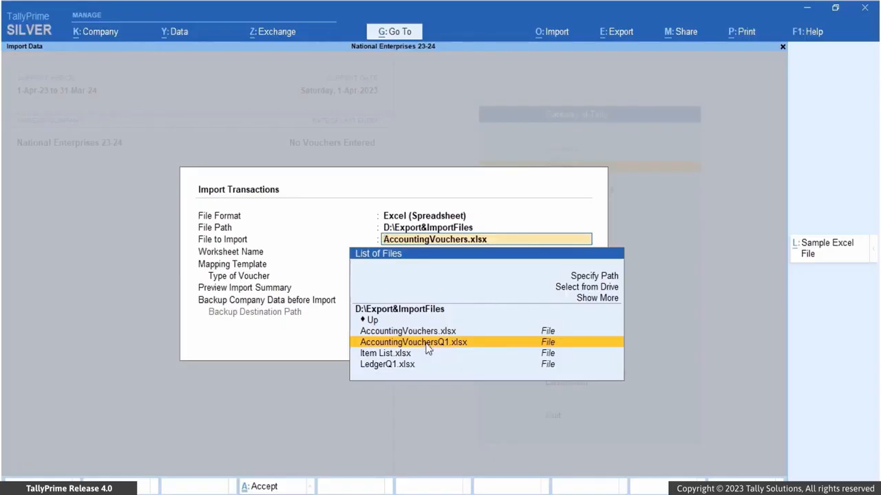
{"action": "left_click", "coordinate": [427, 342]}
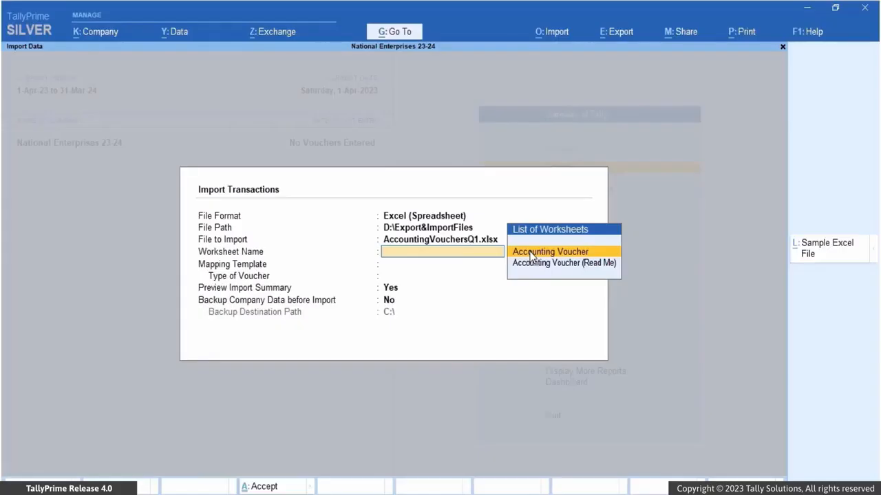
Step: Set the worksheet to Accounting Voucher and the mapping template to Default Template, and import the vouchers from the summary preview
{"action": "left_click", "coordinate": [532, 253]}
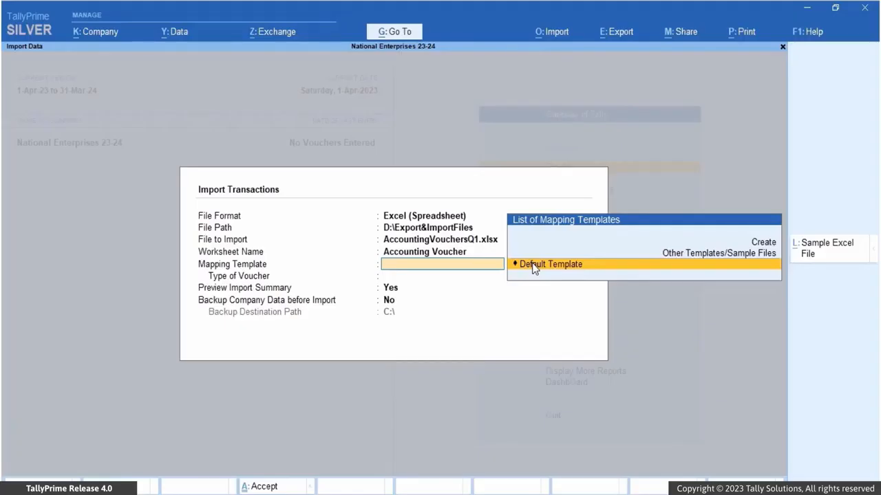
{"action": "left_click", "coordinate": [534, 266]}
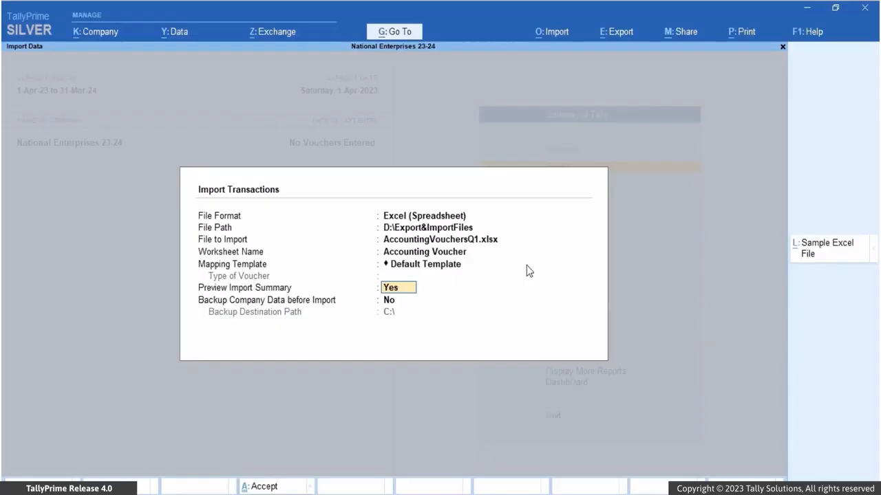
{"action": "left_click", "coordinate": [407, 305]}
{"action": "key", "text": "Return"}
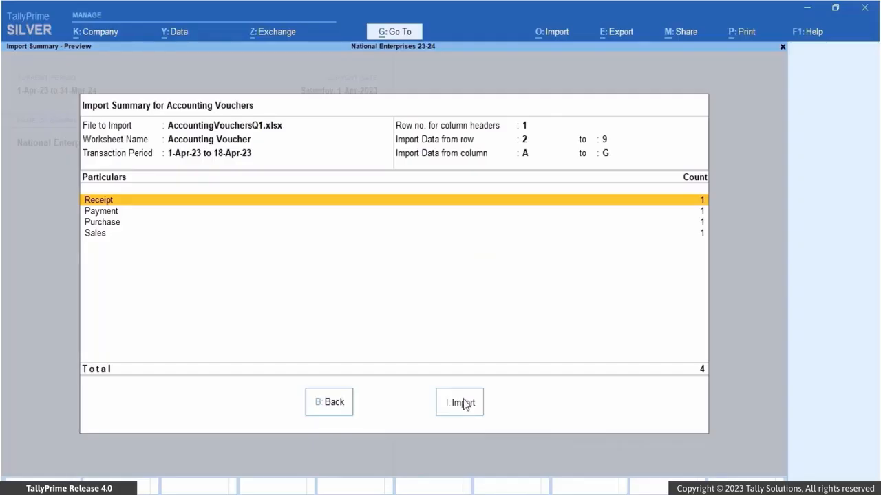
{"action": "left_click", "coordinate": [461, 402]}
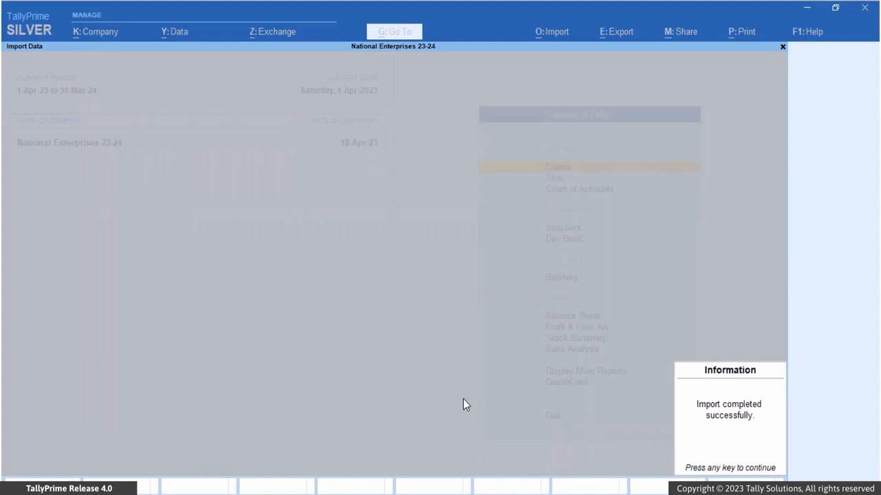
{"action": "key", "text": "Return"}
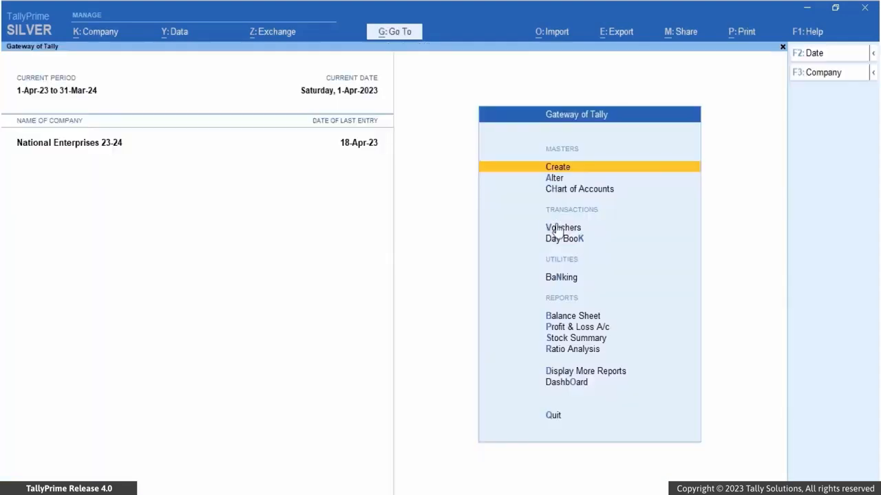
Step: Open the Day Book and clear the From and To dates of its period to list all imported vouchers
{"action": "left_click", "coordinate": [557, 238]}
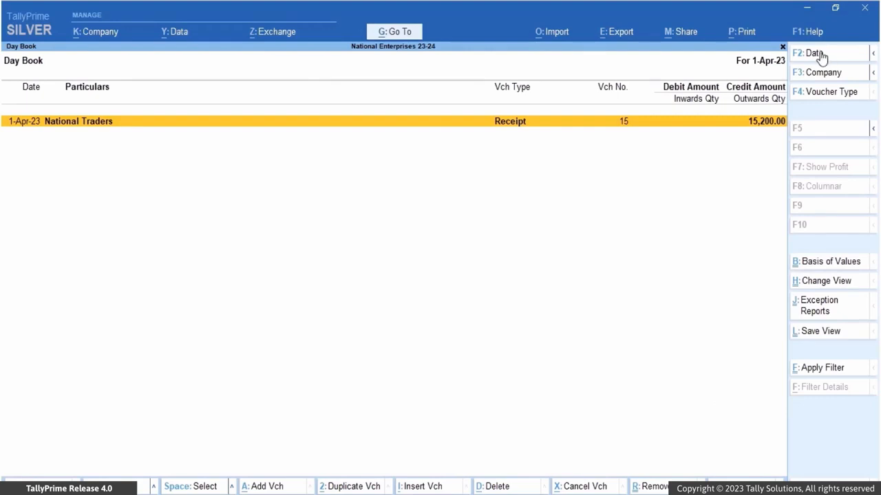
{"action": "key", "text": "alt"}
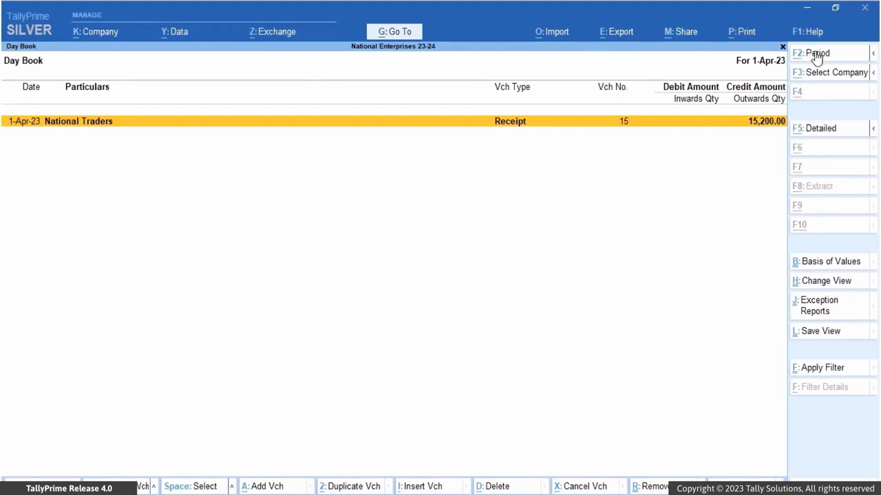
{"action": "left_click", "coordinate": [816, 54]}
{"action": "key", "text": "BackSpace"}
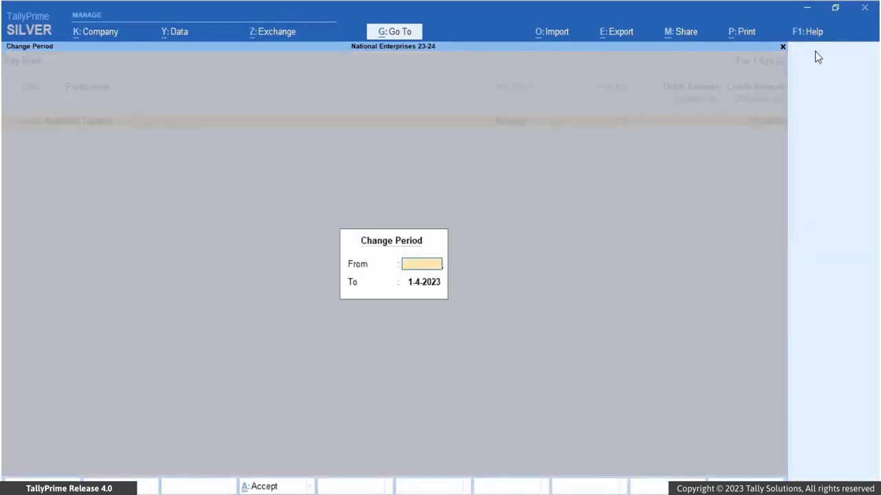
{"action": "key", "text": "Return"}
{"action": "key", "text": "BackSpace"}
{"action": "key", "text": "Return"}
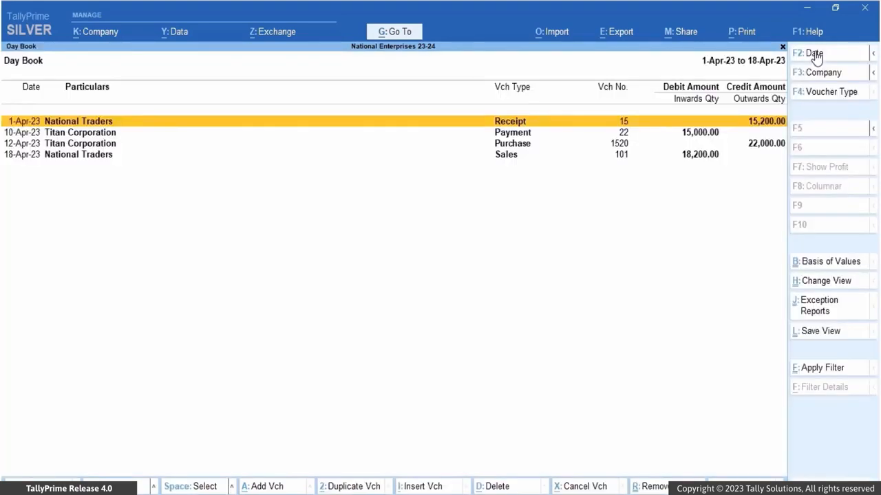
Step: Open the 1-Apr-23 National Traders receipt voucher from the Day Book to check its details, and close it
{"action": "key", "text": "Return"}
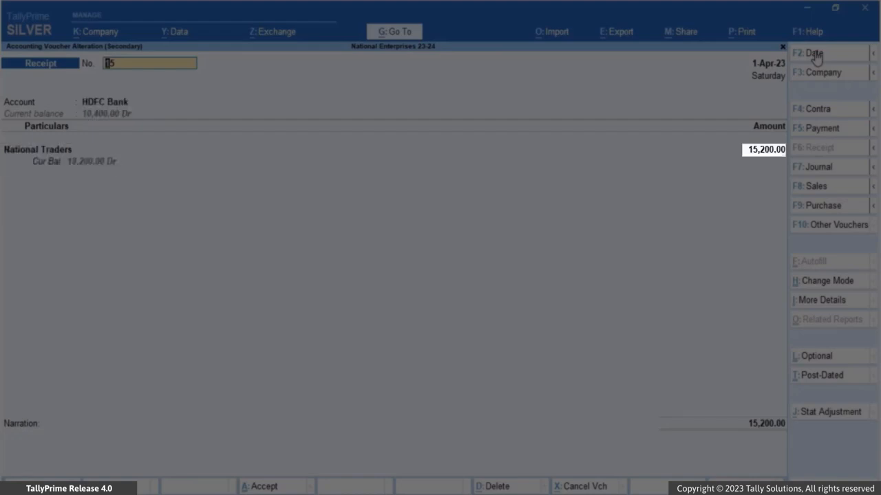
{"action": "key", "text": "Escape"}
{"action": "key", "text": "Return"}
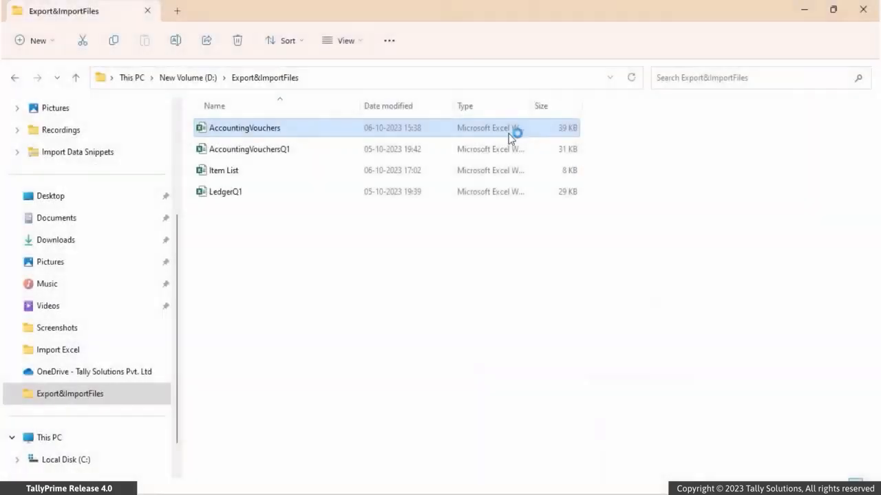
Step: Review the AccountingVouchers workbook, switch back to TallyPrime and start an Excel transactions import with AccountingVouchers.xlsx as the file
{"action": "double_click", "coordinate": [509, 134]}
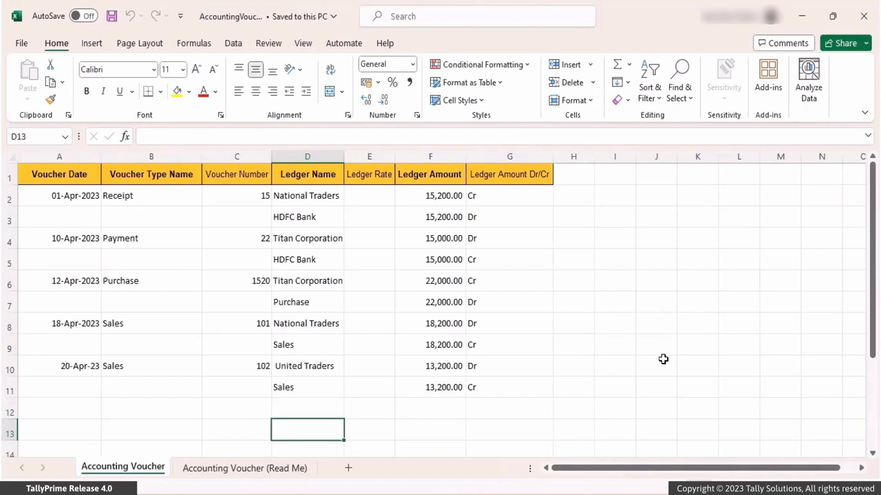
{"action": "left_click", "coordinate": [630, 493]}
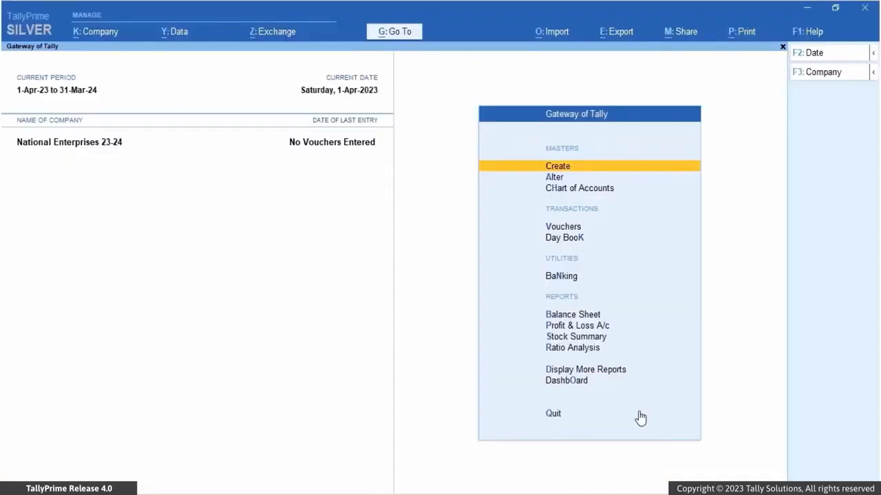
{"action": "left_click", "coordinate": [559, 33]}
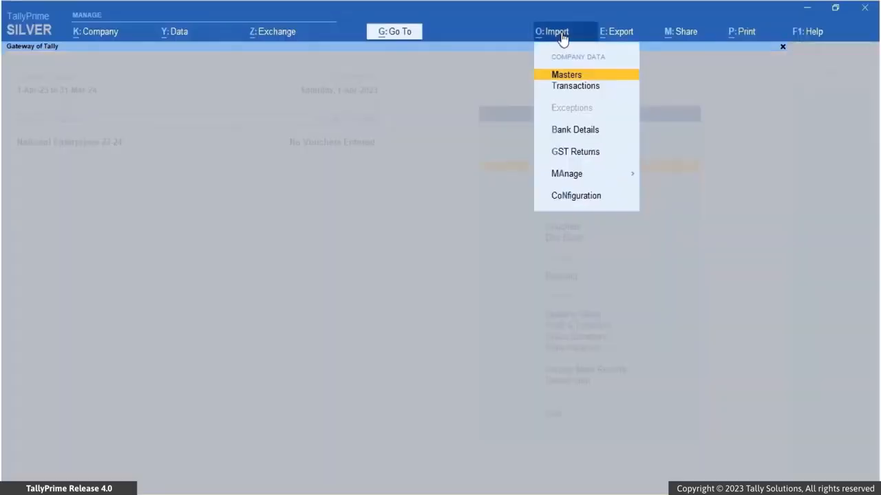
{"action": "left_click", "coordinate": [562, 87]}
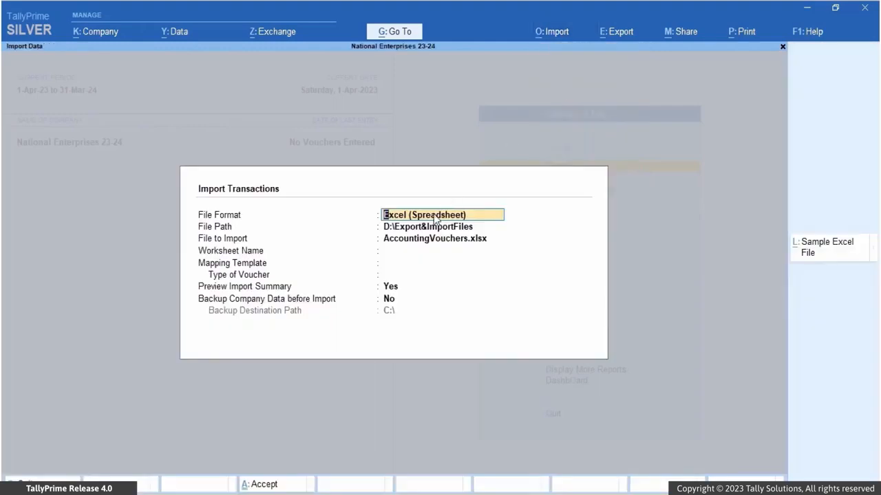
{"action": "key", "text": "Return"}
{"action": "key", "text": "Return"}
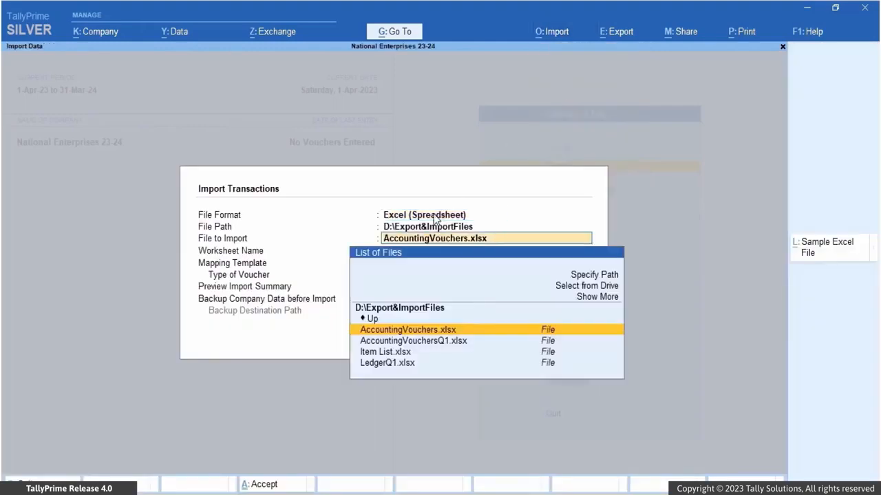
{"action": "left_click", "coordinate": [416, 330]}
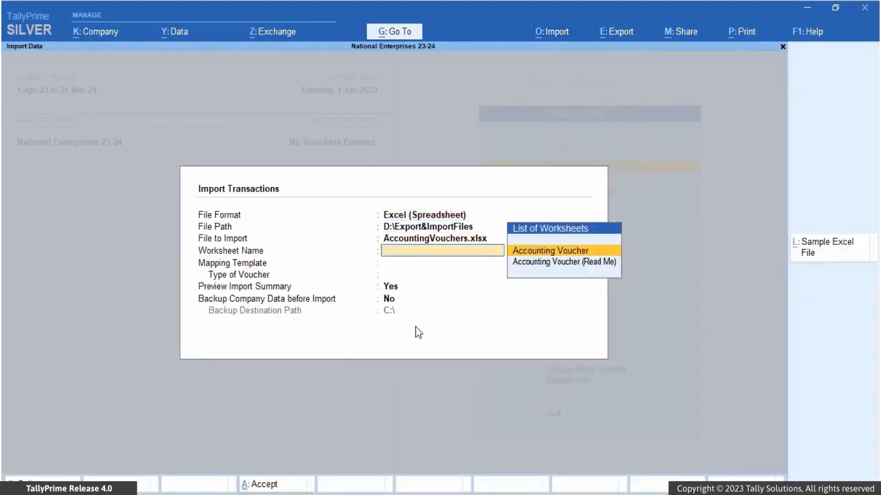
Step: Set the worksheet to Accounting Voucher and the mapping template to Default Template, and bring up the import summary preview
{"action": "left_click", "coordinate": [519, 251]}
{"action": "left_click", "coordinate": [526, 263]}
{"action": "key", "text": "Return"}
{"action": "key", "text": "Return"}
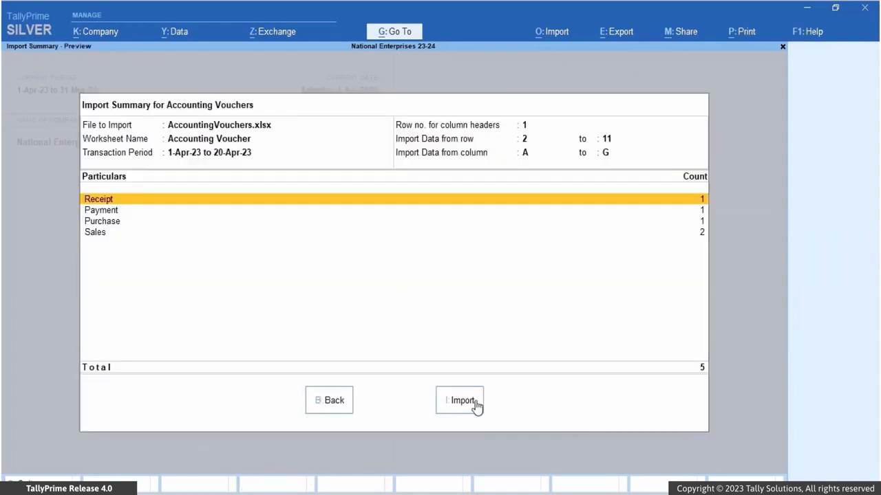
Step: Import the accounting vouchers and open the import exceptions for missing referenced masters, down to the list of missing ledgers
{"action": "left_click", "coordinate": [462, 400]}
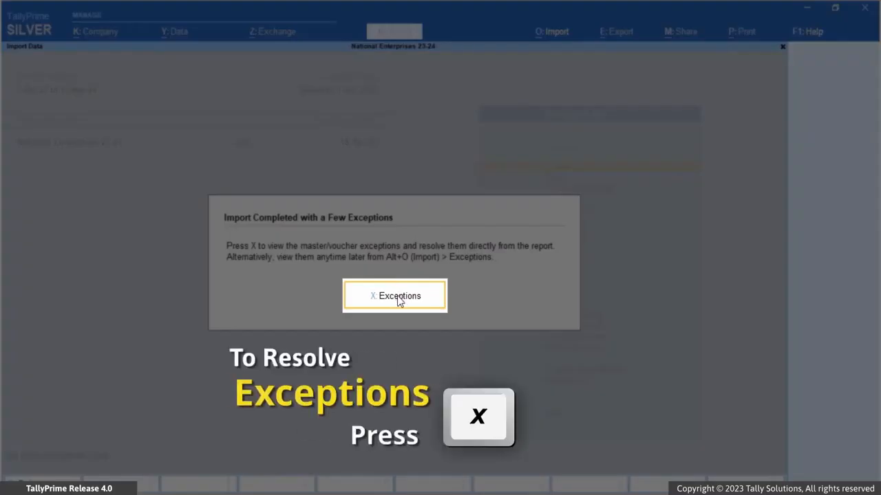
{"action": "left_click", "coordinate": [398, 301]}
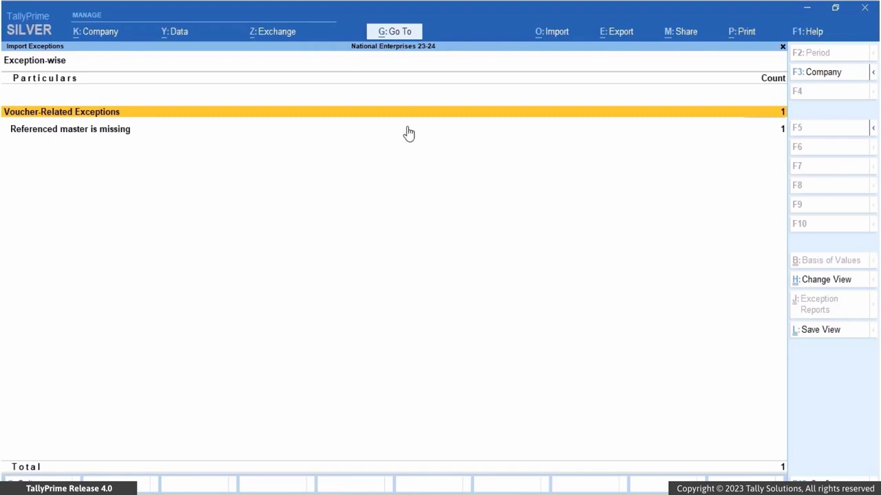
{"action": "double_click", "coordinate": [407, 132]}
{"action": "double_click", "coordinate": [405, 145]}
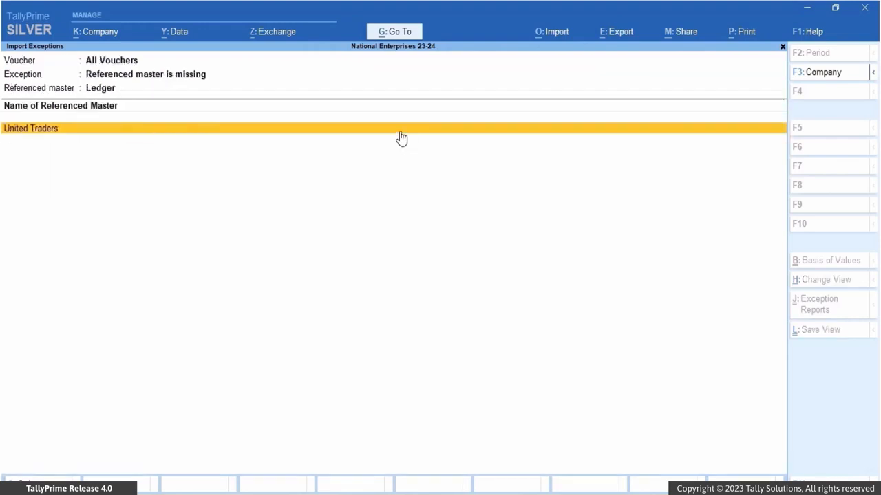
Step: Create the missing United Traders ledger under the Sundry Debtors group from the exception list, save it and leave the list
{"action": "double_click", "coordinate": [399, 130]}
{"action": "left_click", "coordinate": [222, 152]}
{"action": "type", "text": "Sun"}
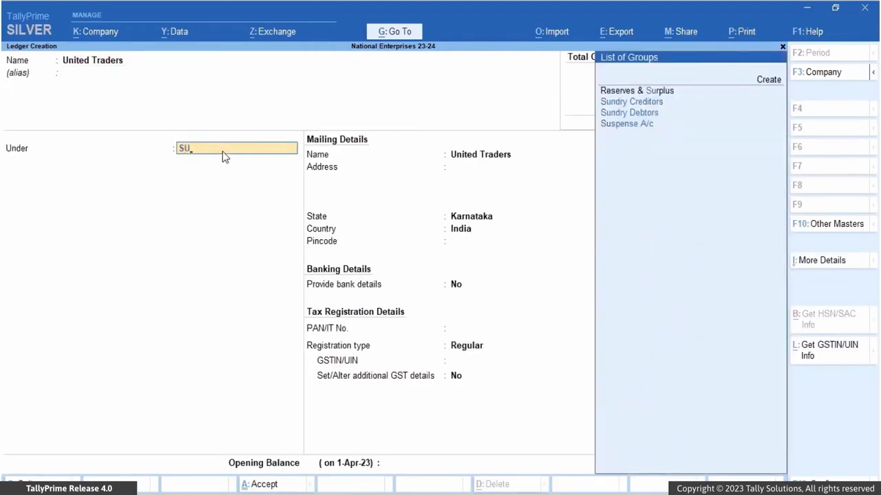
{"action": "left_click", "coordinate": [629, 102]}
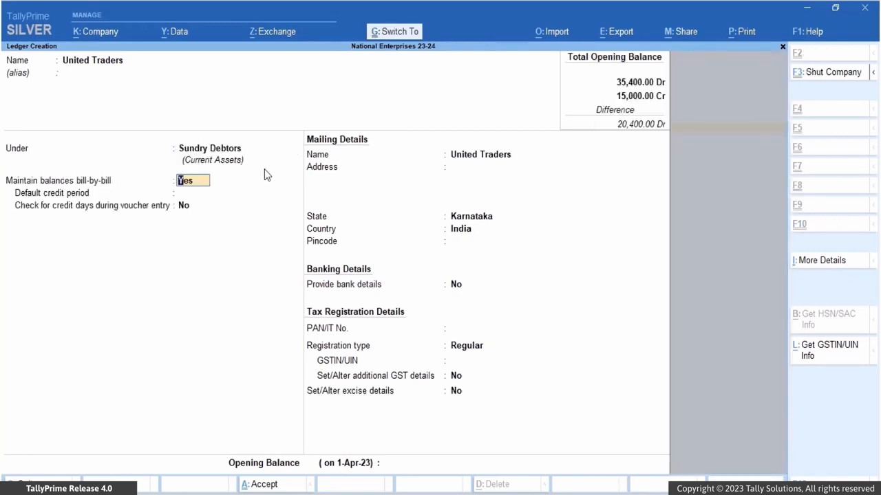
{"action": "key", "text": "ctrl+a"}
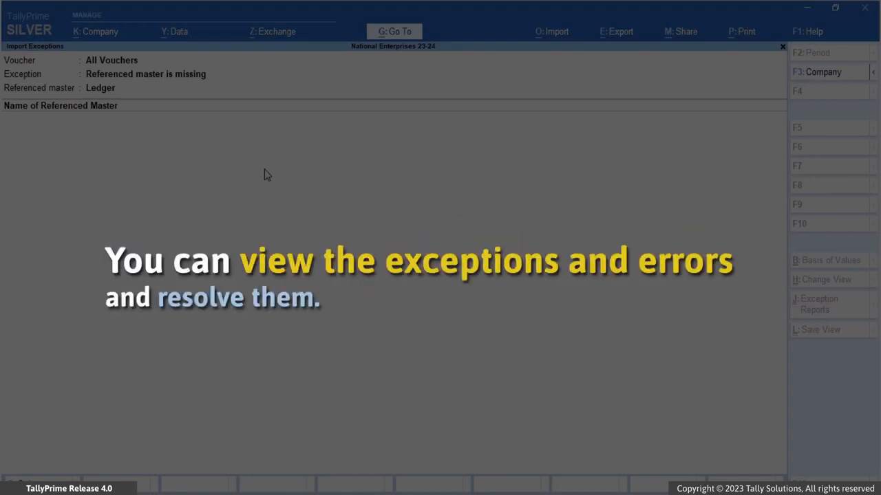
{"action": "key", "text": "Escape"}
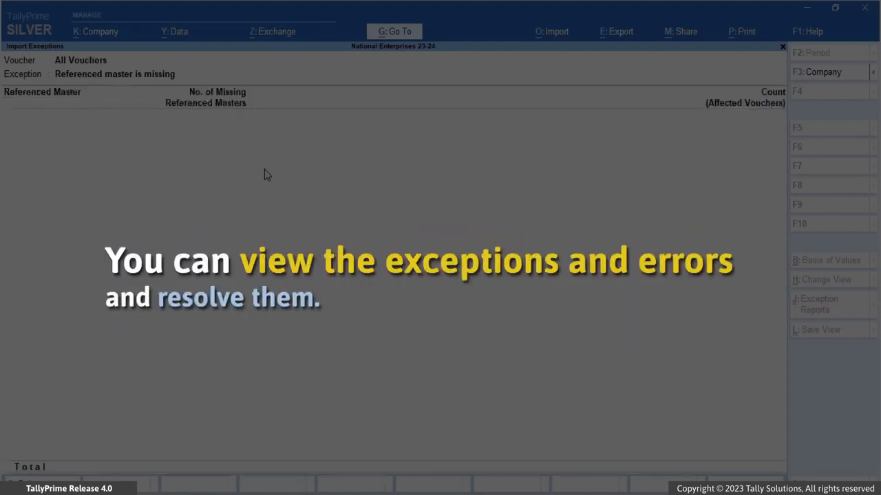